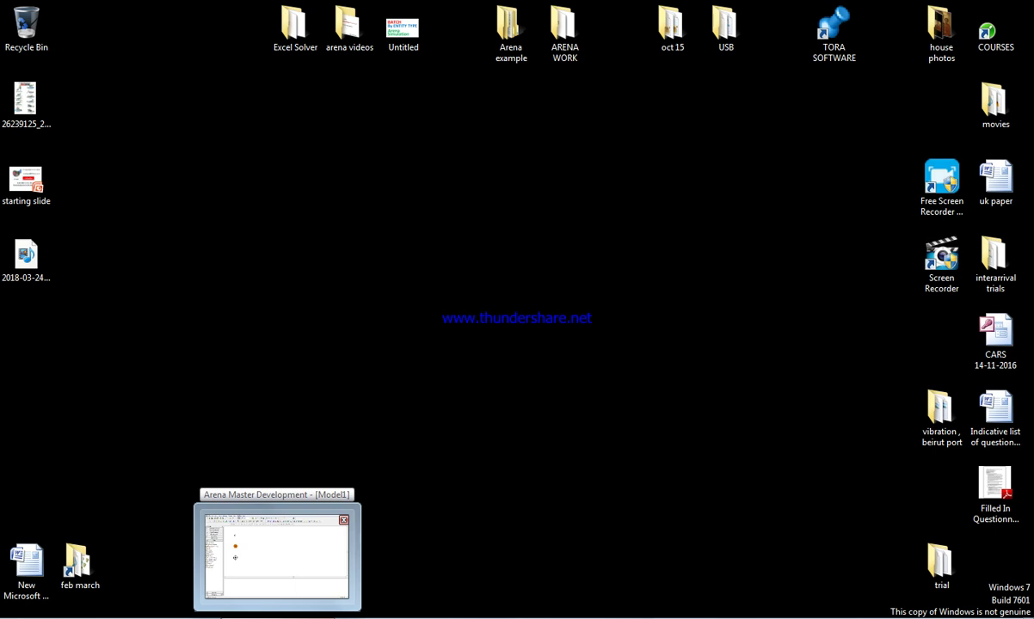
left_click(277, 555)
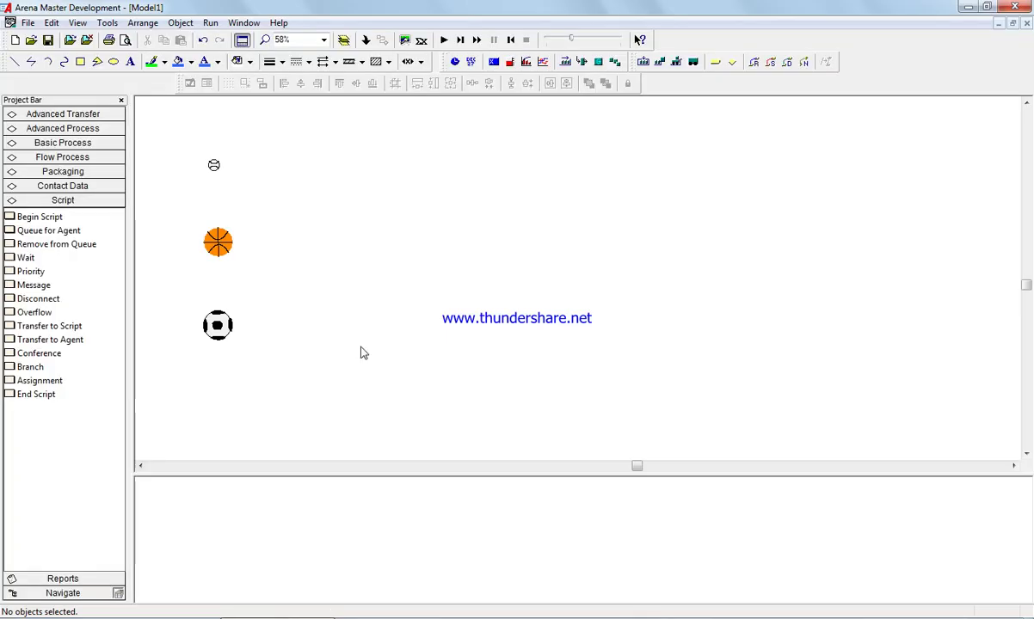